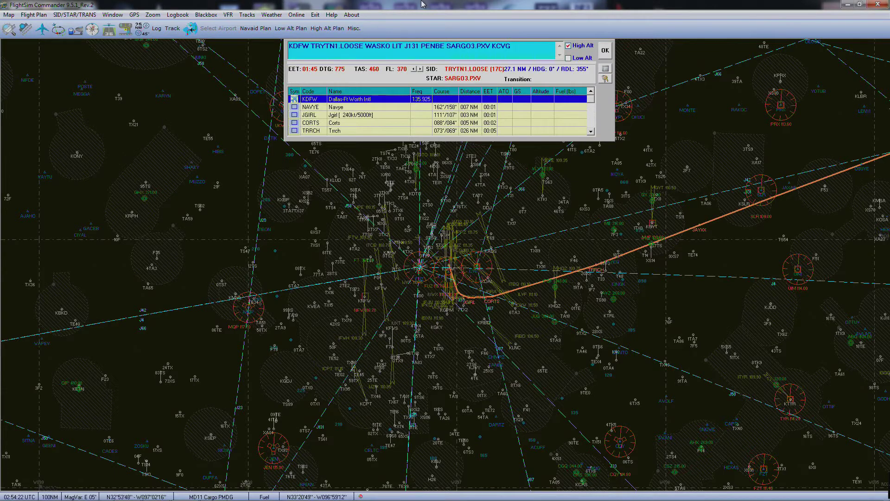
Lower the KDFW–KCVG plan's cruise flight level from FL 370 to FL 330
left_click(414, 70)
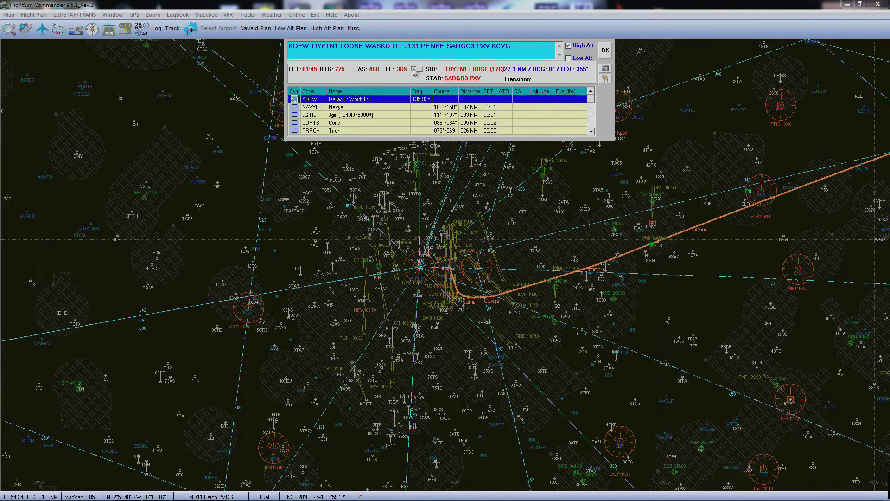
left_click(414, 69)
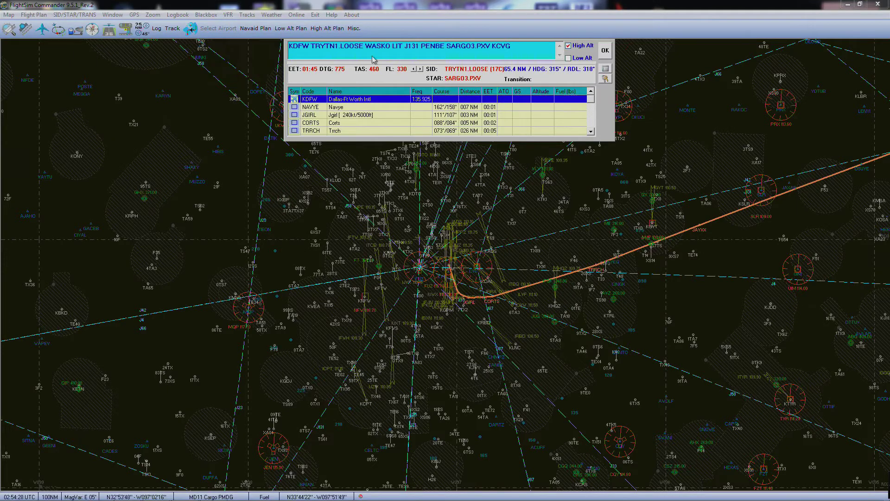
left_click(499, 54)
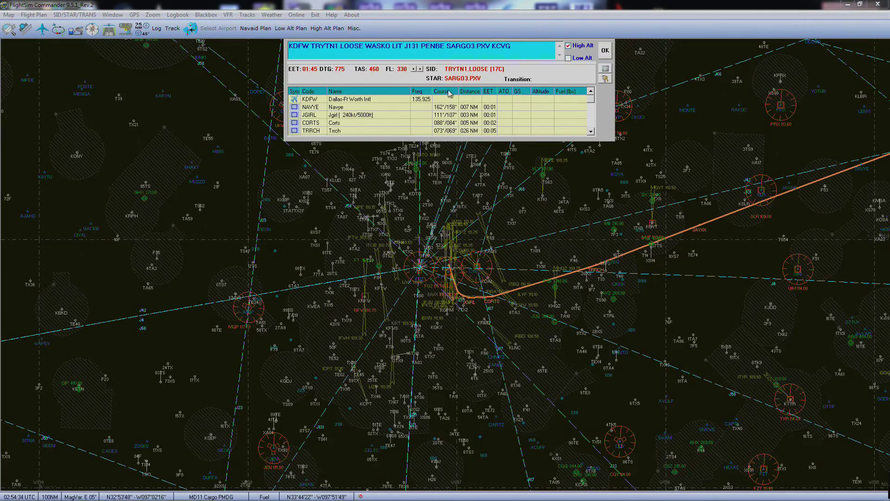
Start saving plan KDFWKCVG under a new name, exporting QualityWings instead of PMDG format
left_click(30, 15)
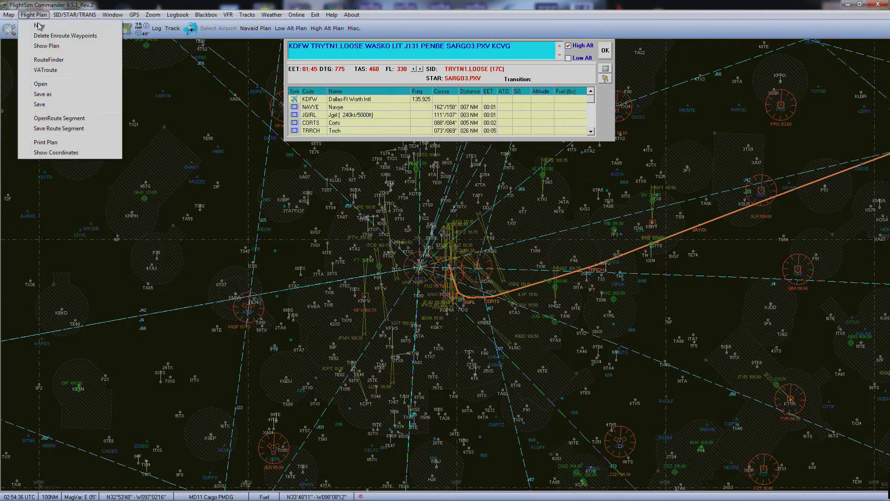
left_click(44, 94)
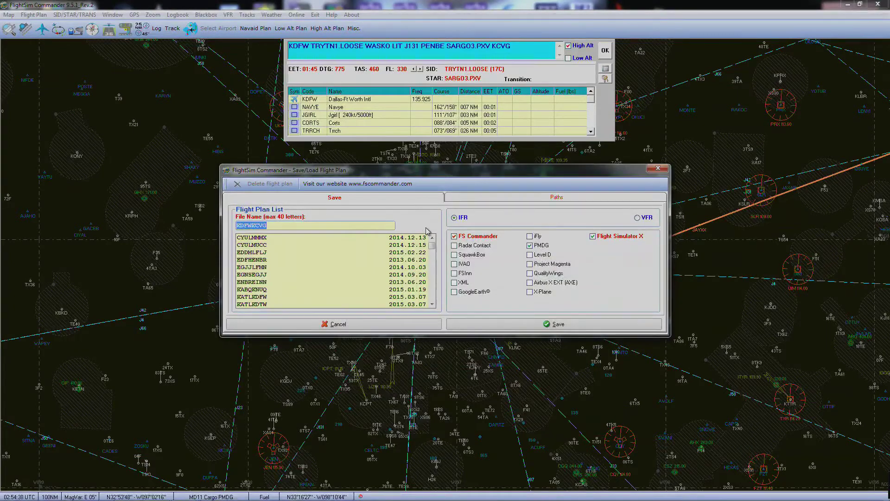
left_click(529, 273)
left_click(529, 245)
Save the KDFWKCVG flight plan in FS Commander
left_click(555, 323)
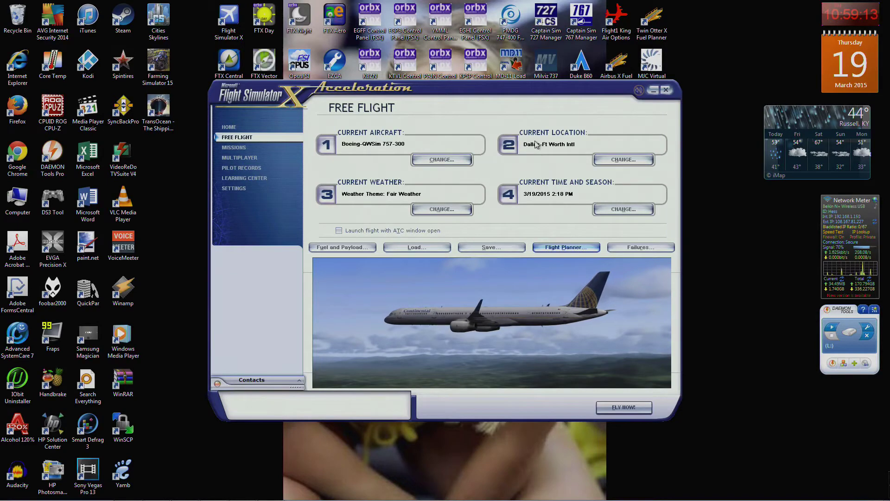
Load KDFWKCVG.pln from My Documents into the FSX Flight Planner and find the route
left_click(564, 248)
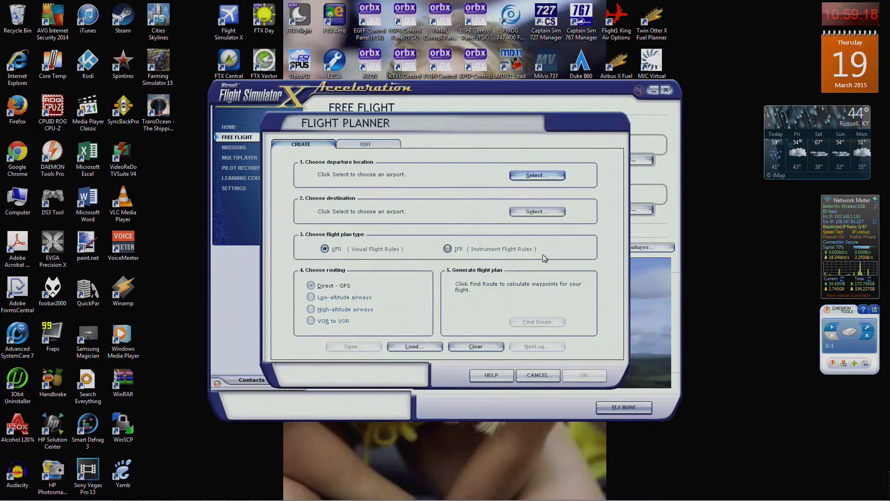
left_click(422, 347)
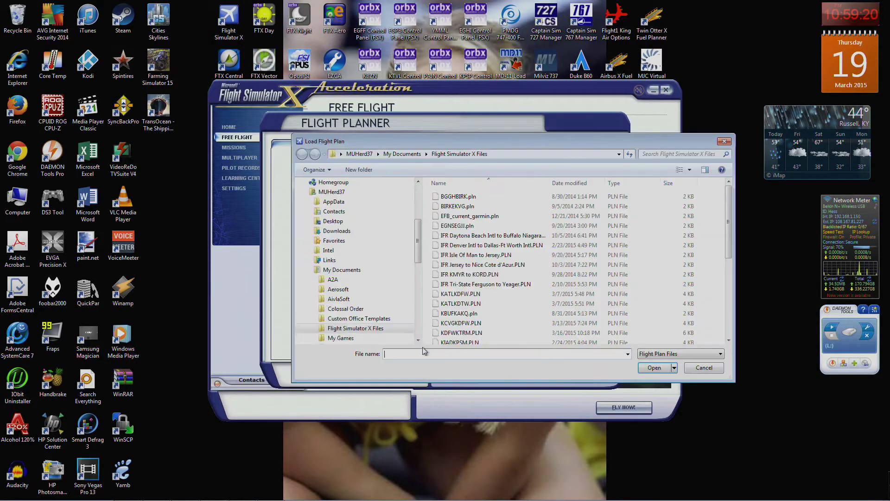
left_click(343, 269)
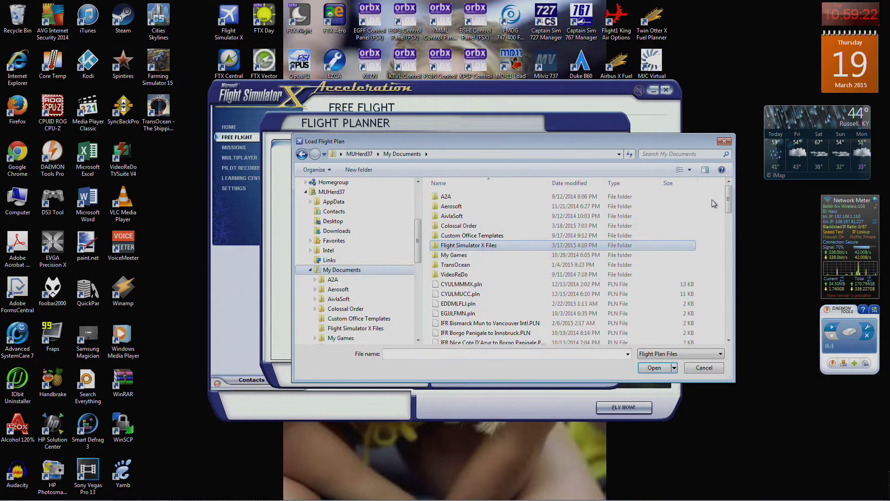
left_click_drag(729, 200, 728, 228)
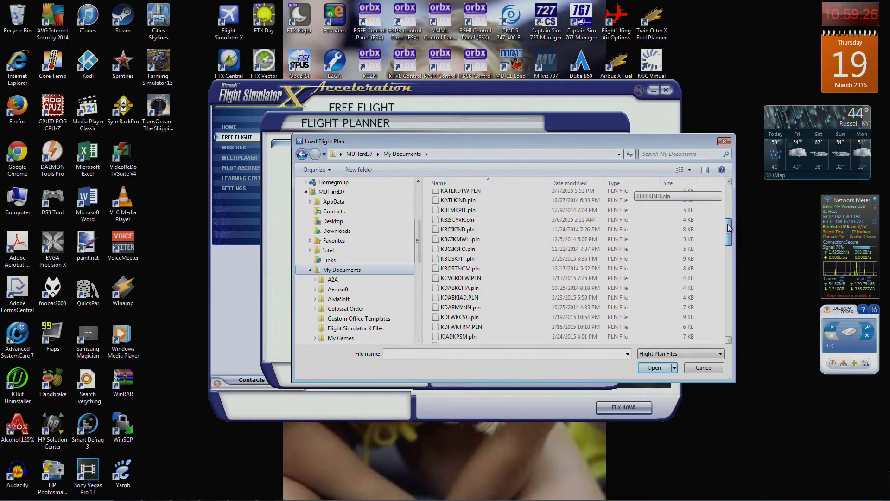
left_click(473, 318)
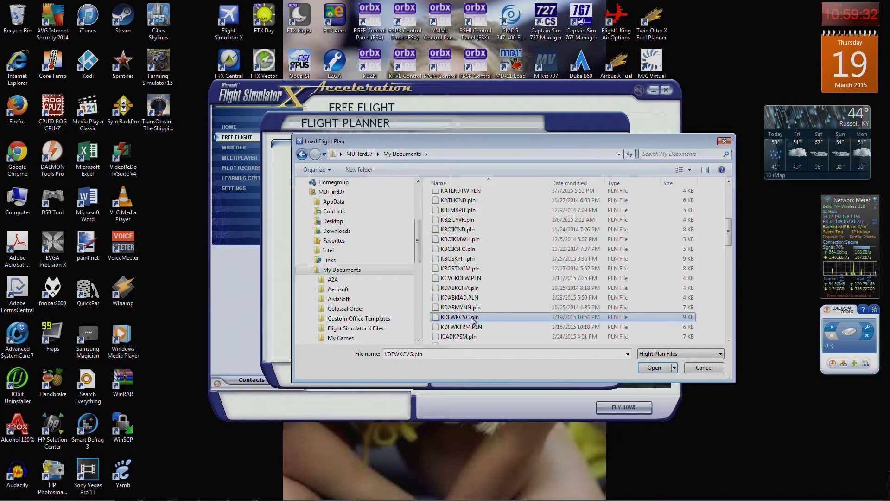
left_click(651, 368)
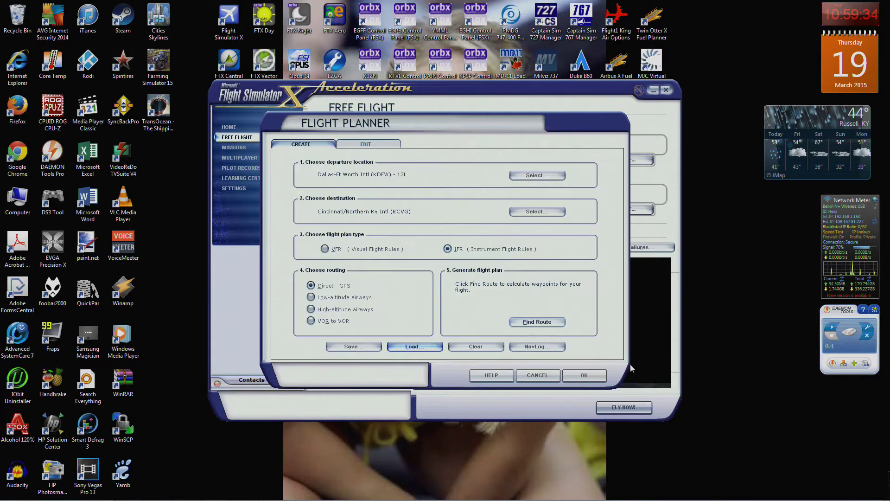
left_click(537, 328)
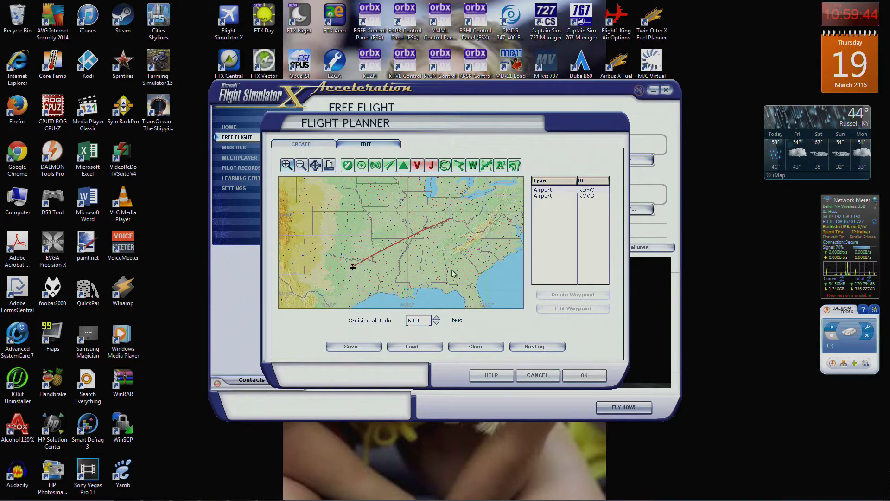
Overwrite KDFWKCVG.pln in My Documents with the planner's route, without moving the aircraft
left_click(583, 374)
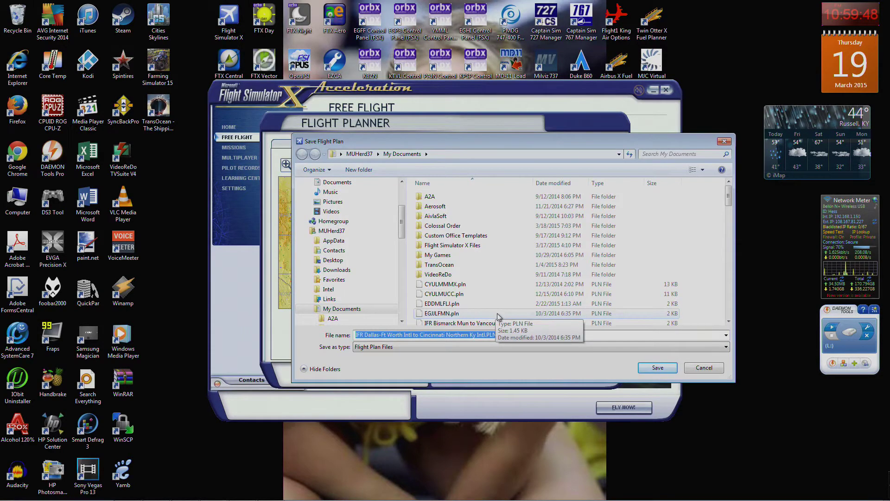
left_click_drag(727, 198, 728, 229)
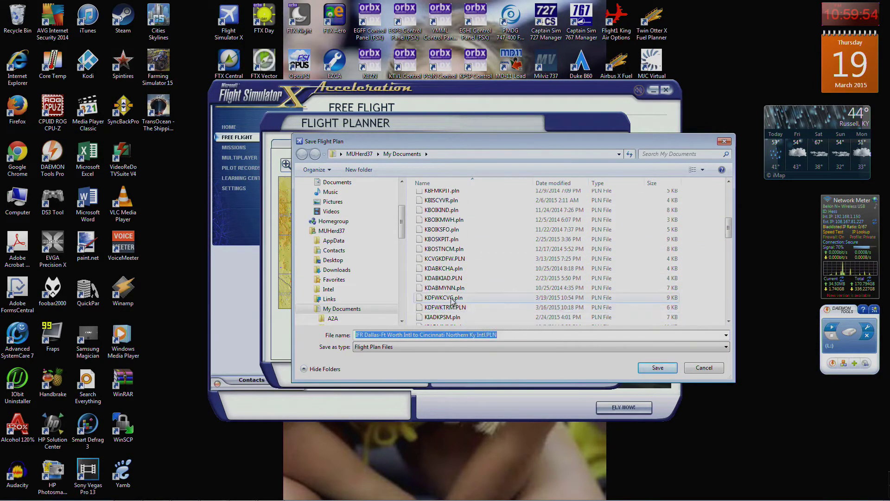
left_click(454, 298)
left_click(656, 367)
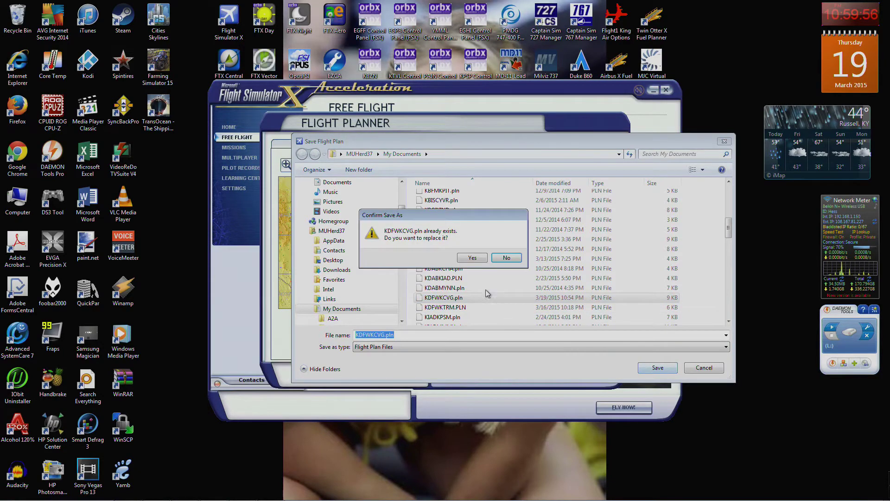
left_click(480, 258)
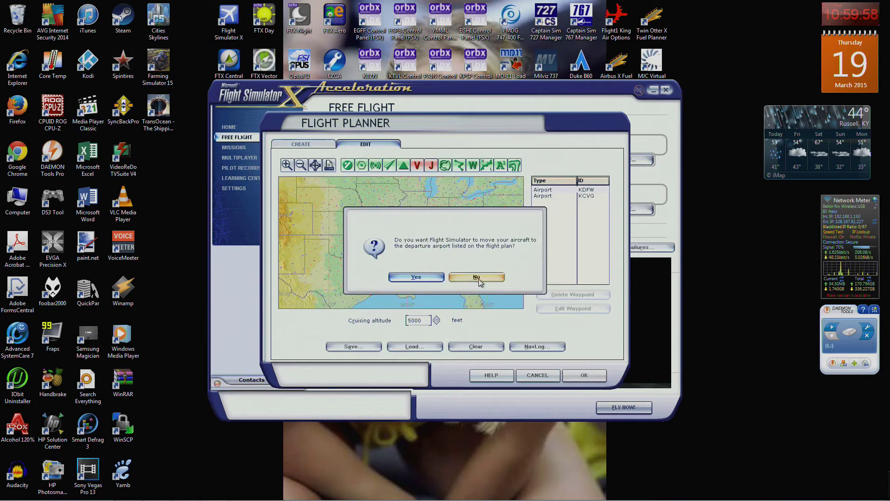
left_click(479, 280)
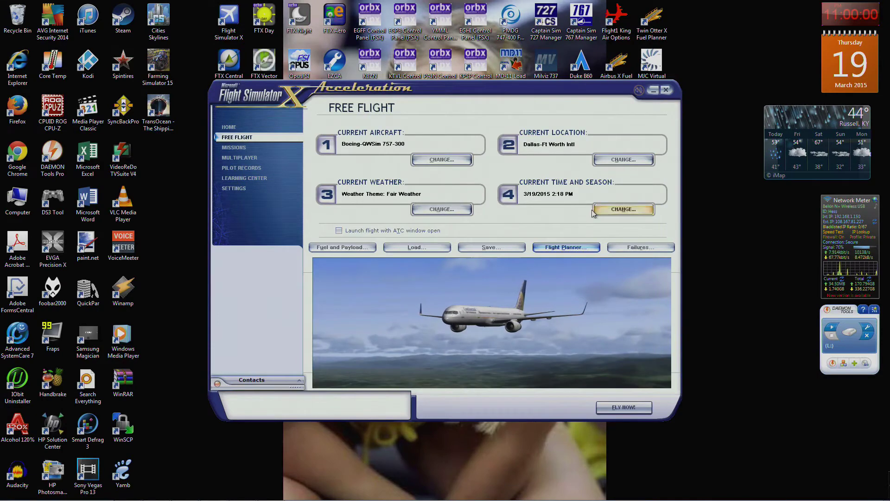
Reopen the flight planner and recalculate the KDFW–KCVG route
left_click(566, 247)
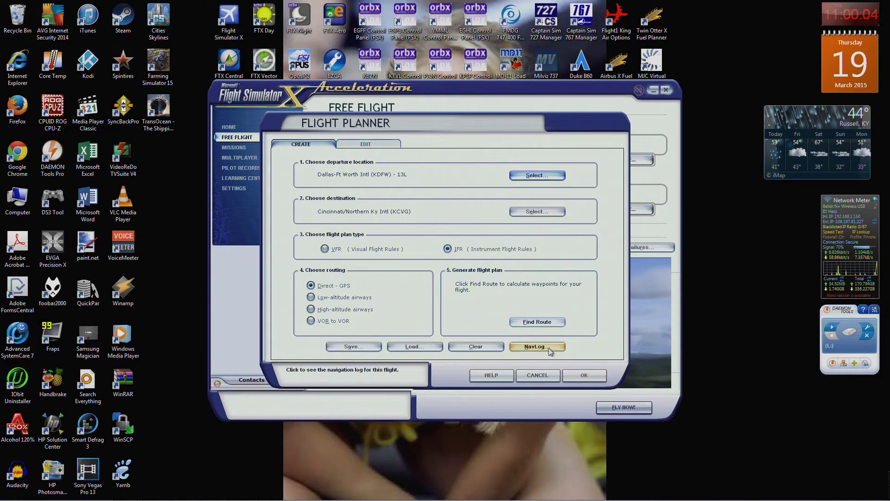
left_click(538, 323)
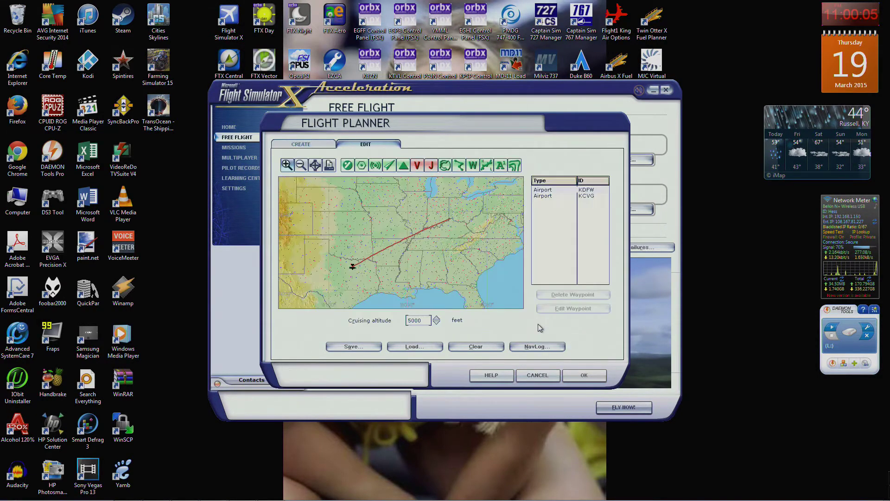
left_click(575, 375)
Save KDFWKCVG.PLN into the Flight Simulator X Files folder and move the aircraft to KDFW
left_click_drag(728, 196, 662, 240)
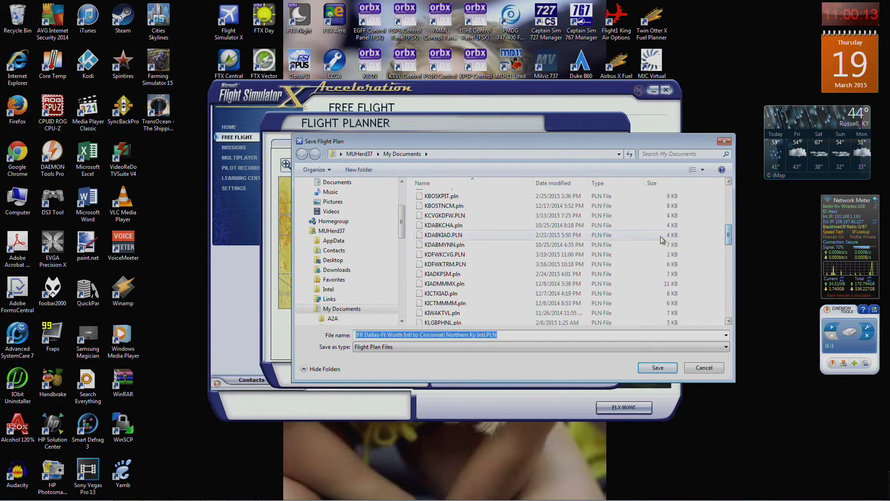
left_click(464, 254)
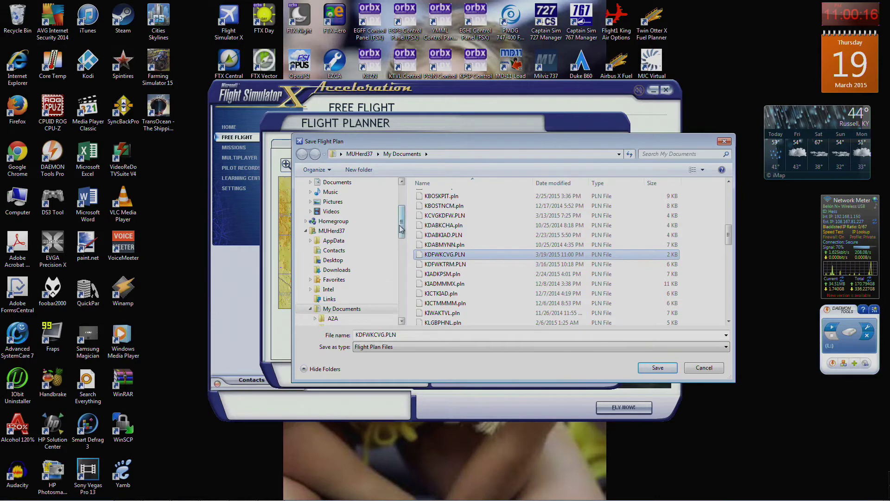
scroll(373, 278, "down", 3)
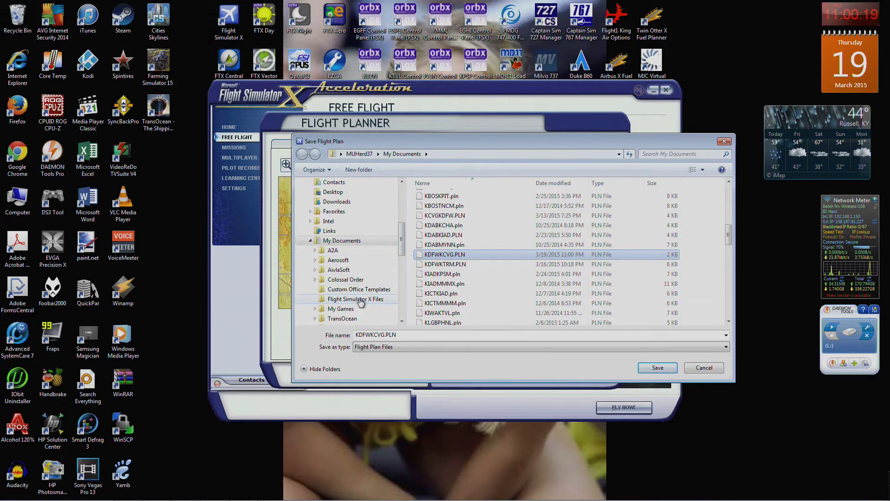
left_click(361, 300)
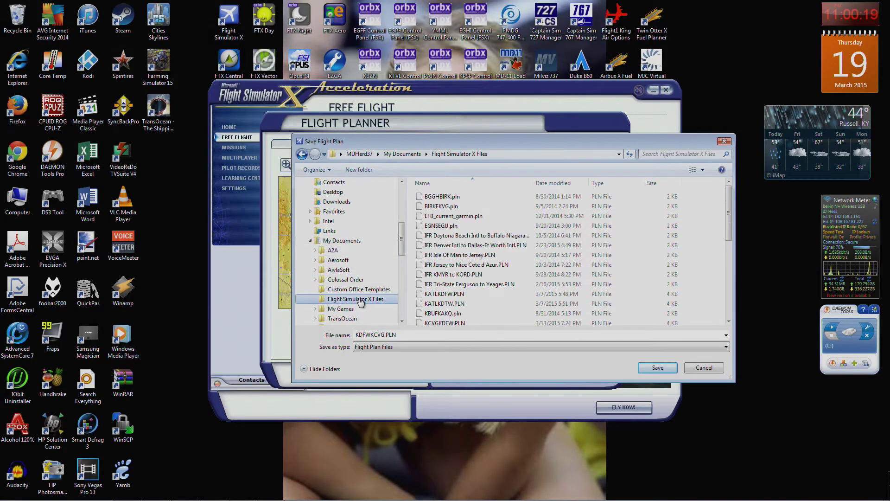
left_click(655, 368)
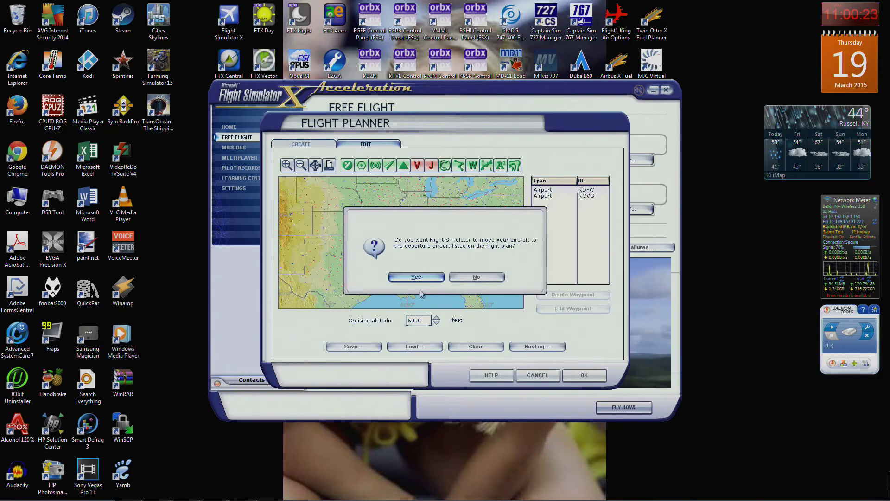
left_click(479, 276)
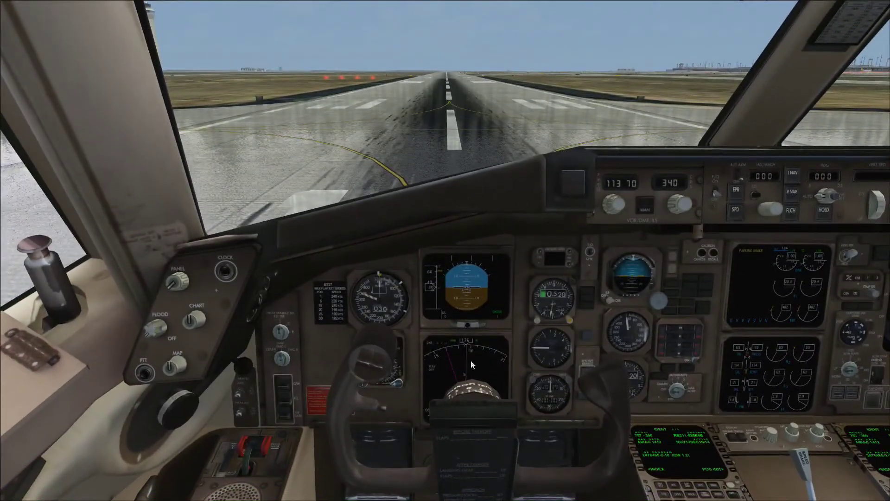
Pop out an enlarged navigation display at lower left and a large FMC window on the right
left_click(465, 373)
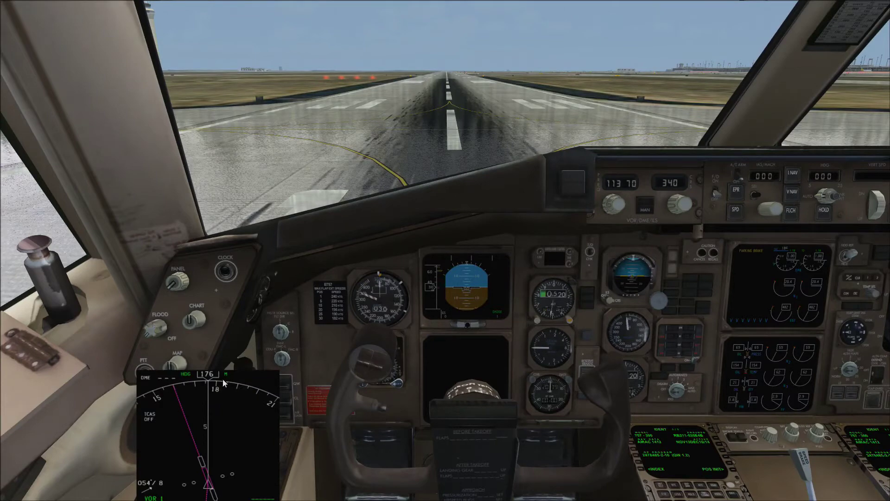
left_click_drag(240, 371, 240, 322)
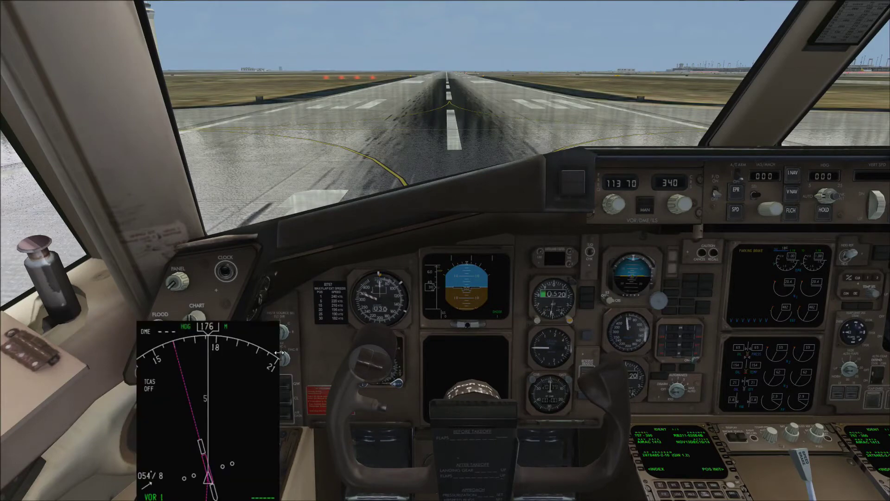
left_click_drag(278, 349, 226, 352)
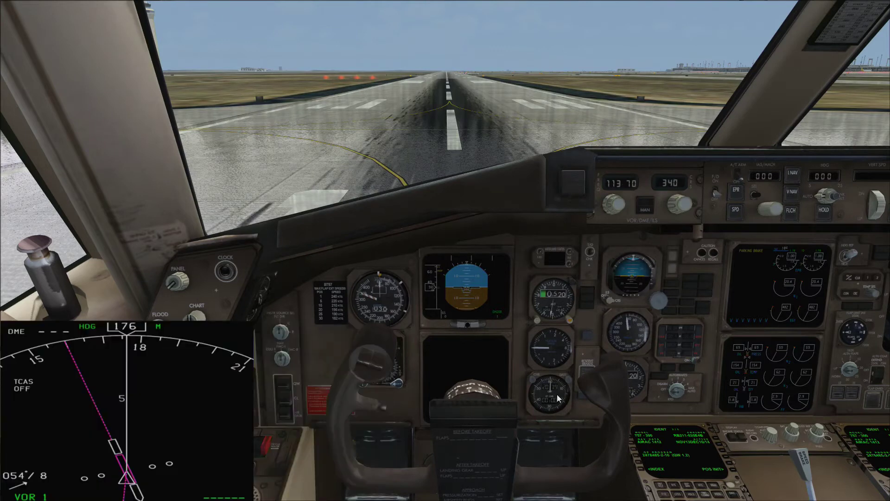
left_click(676, 456)
left_click_drag(658, 210, 800, 209)
Enter company route KDFWKCVG on the FMC ROUTE page
left_click(879, 318)
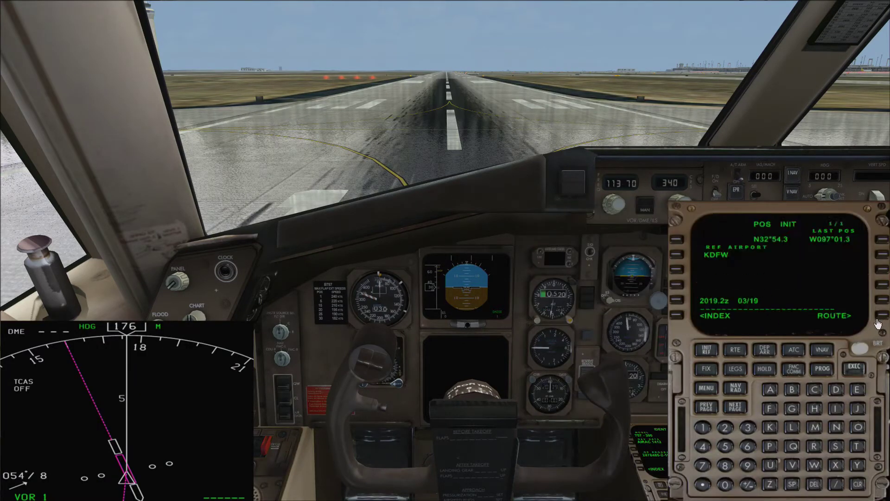
left_click(881, 315)
left_click(770, 428)
left_click(836, 391)
left_click(770, 409)
left_click(815, 465)
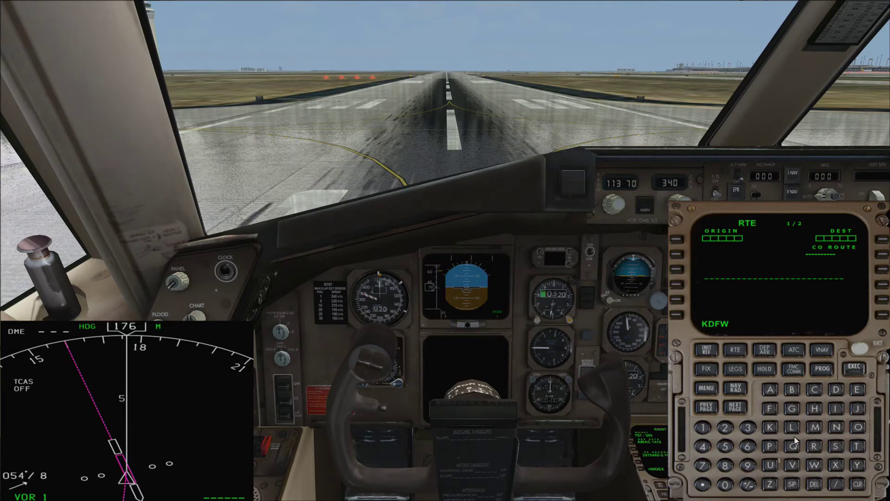
left_click(770, 427)
left_click(814, 389)
left_click(796, 464)
left_click(882, 255)
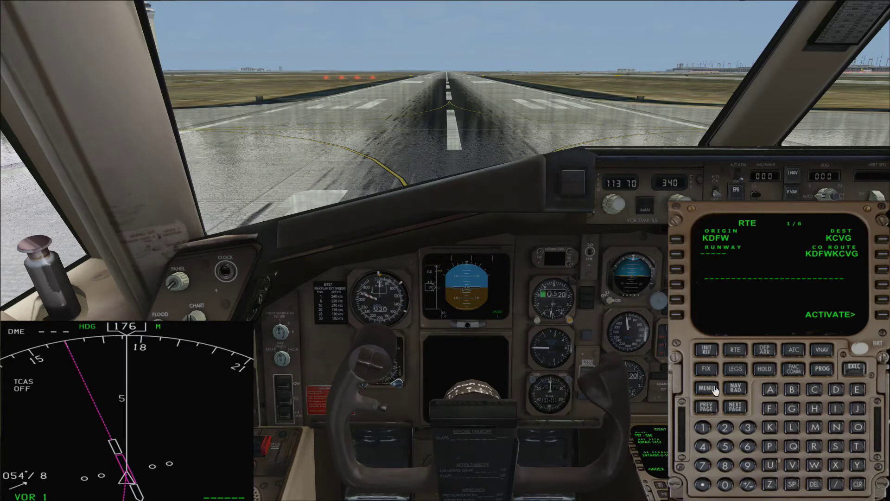
Set departure runway 17C, then activate and execute the route
left_click(703, 465)
left_click(815, 390)
left_click(677, 254)
left_click(876, 321)
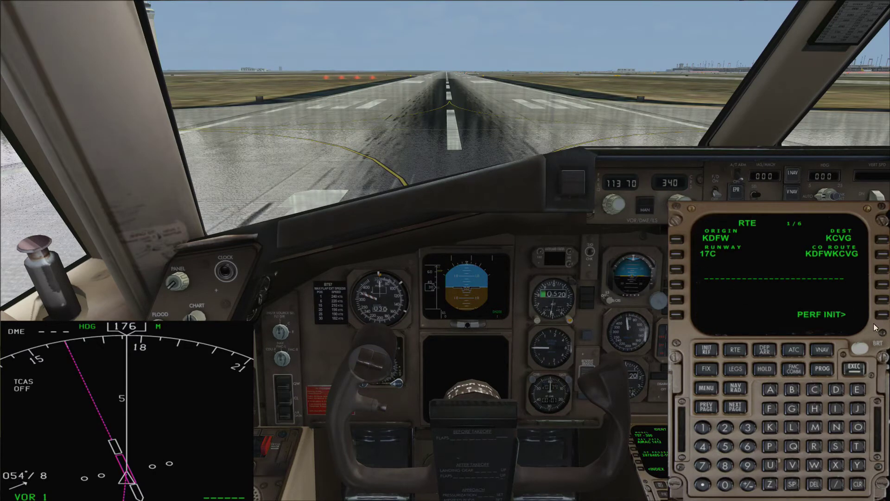
left_click(854, 369)
left_click(736, 371)
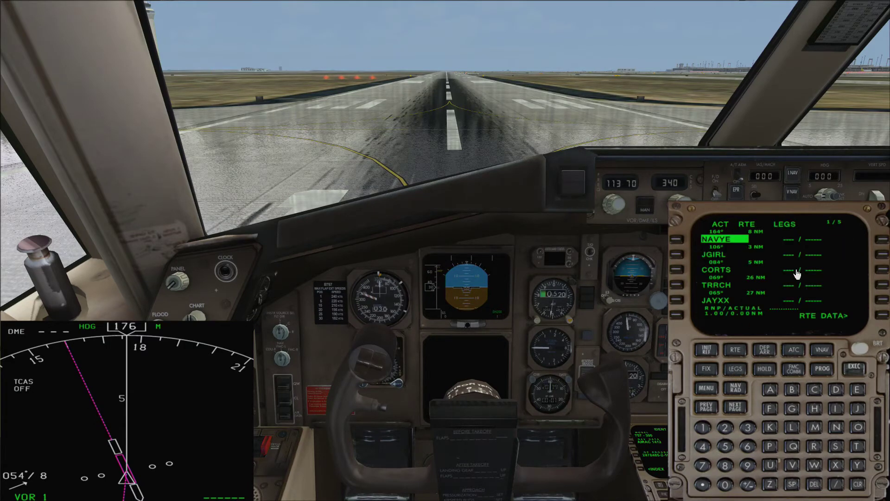
Review the route legs, then select and execute the KDFW runway 17C departure
left_click(734, 409)
left_click(735, 409)
left_click(736, 408)
left_click(737, 409)
left_click(737, 409)
left_click(765, 351)
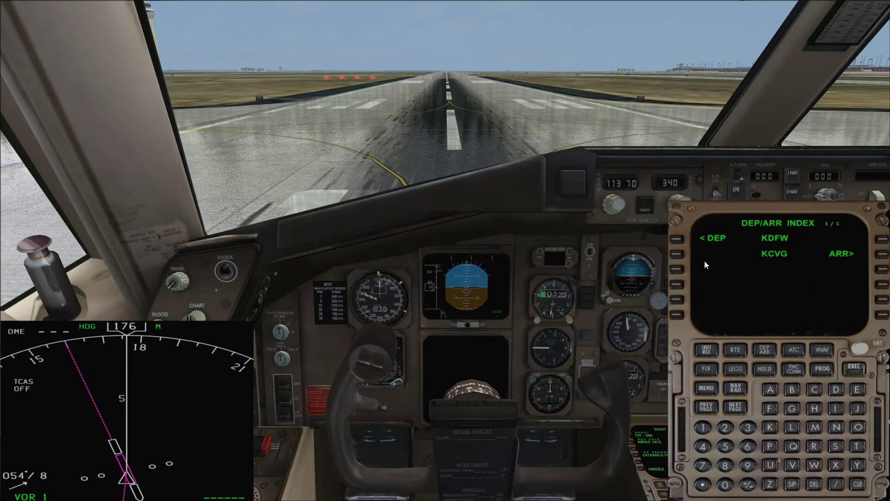
left_click(677, 242)
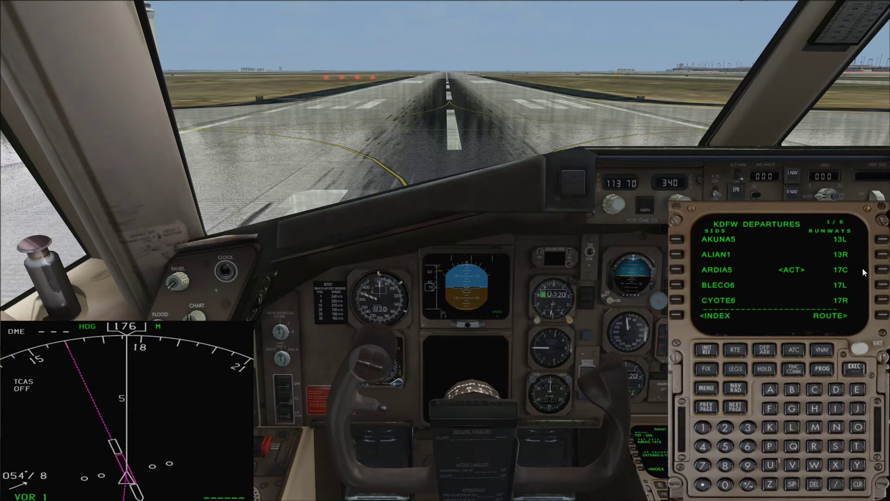
left_click(878, 277)
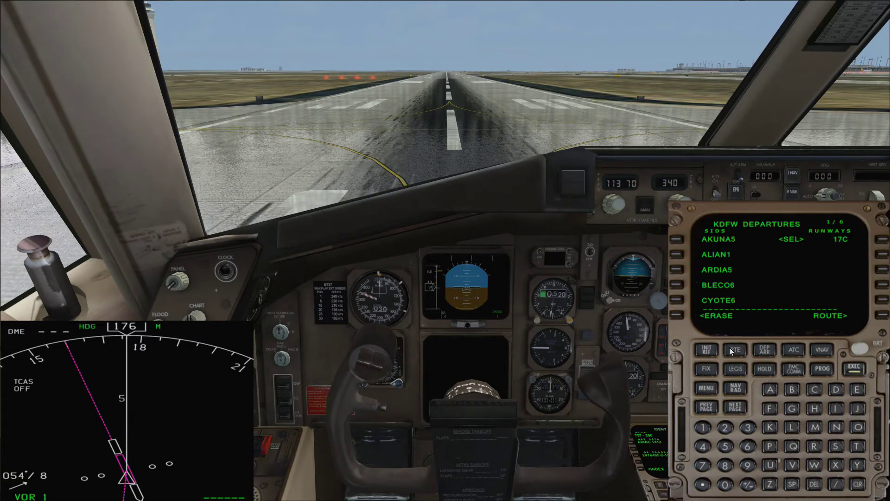
left_click(854, 369)
Select and execute the KCVG ILS27 approach
left_click(678, 316)
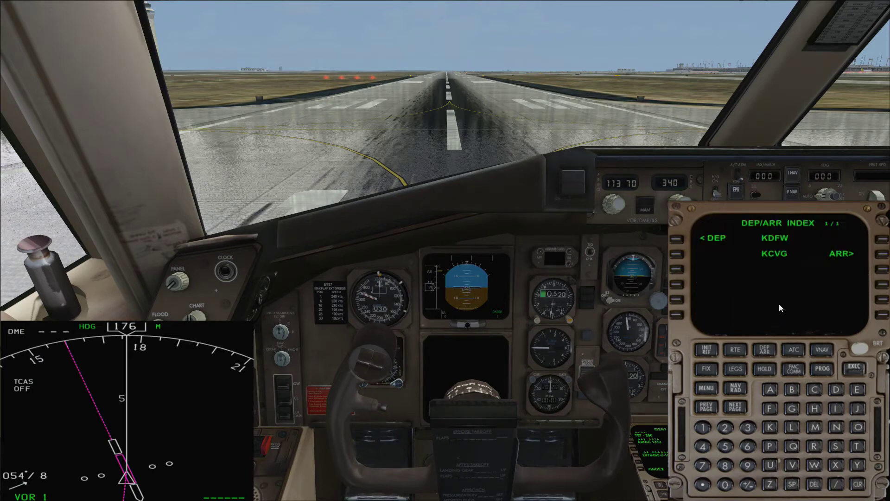
left_click(879, 256)
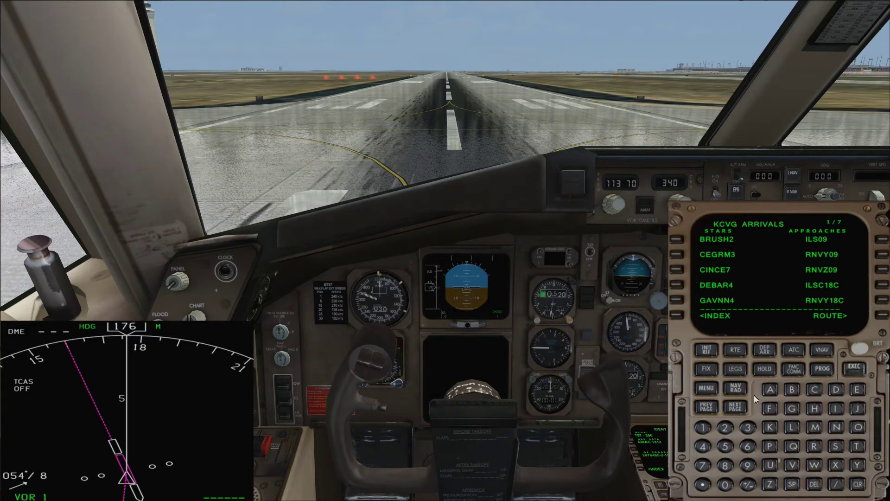
left_click(736, 408)
left_click(736, 408)
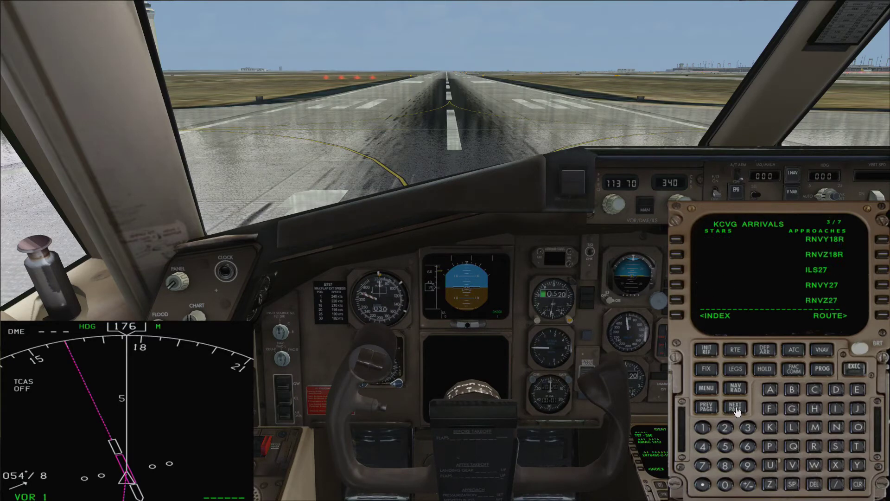
left_click(882, 269)
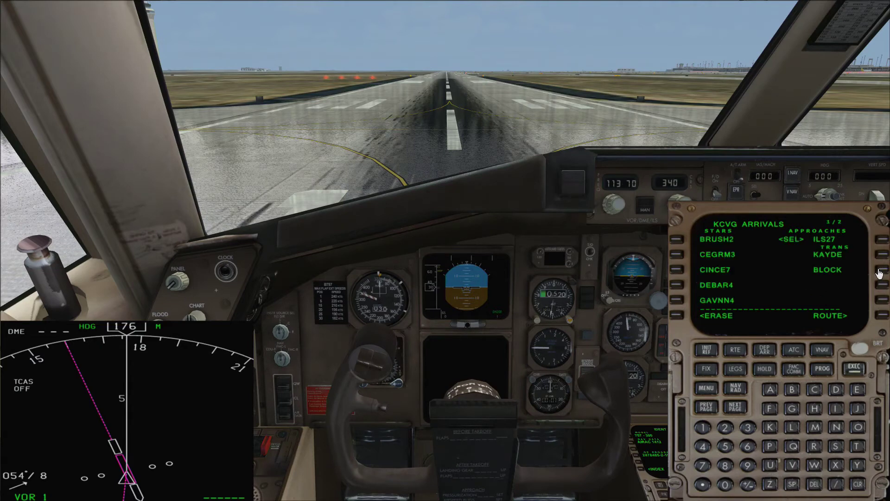
left_click(854, 367)
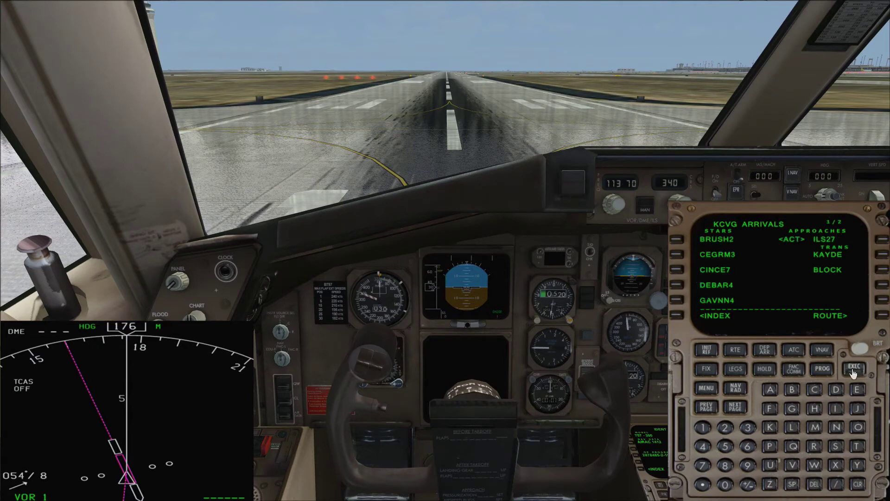
left_click(735, 371)
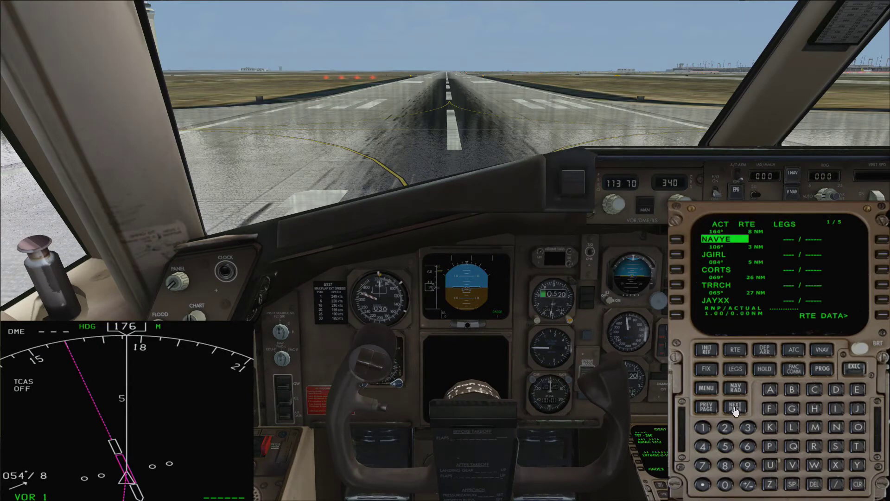
On the last LEGS page, close the discontinuity by placing WEGDA after AGEBE and execute
left_click(734, 410)
left_click(735, 408)
left_click(734, 408)
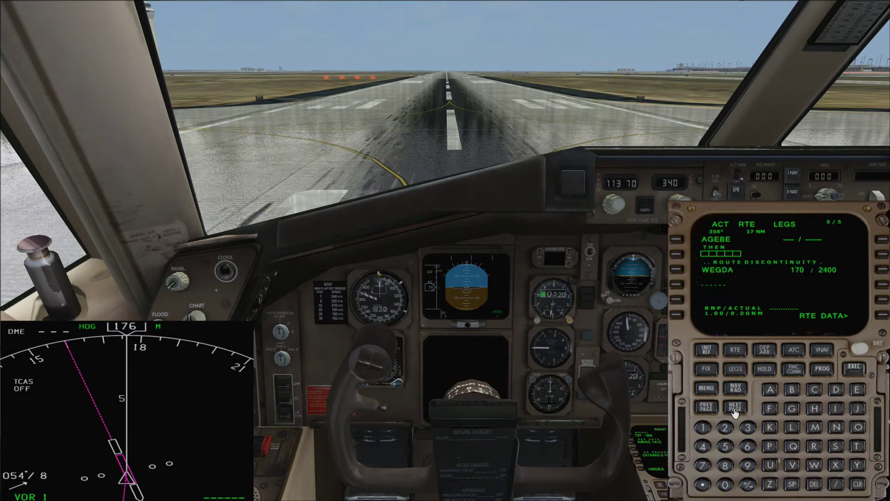
left_click(681, 272)
left_click(676, 254)
left_click(845, 365)
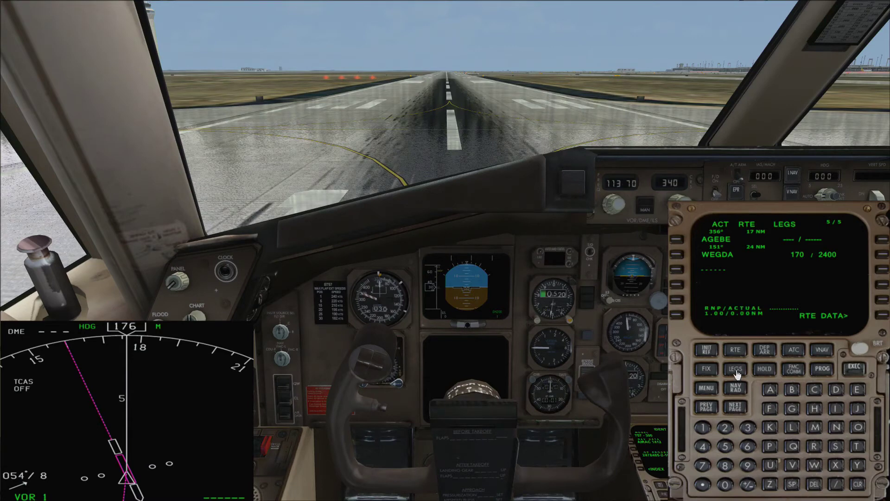
left_click(736, 407)
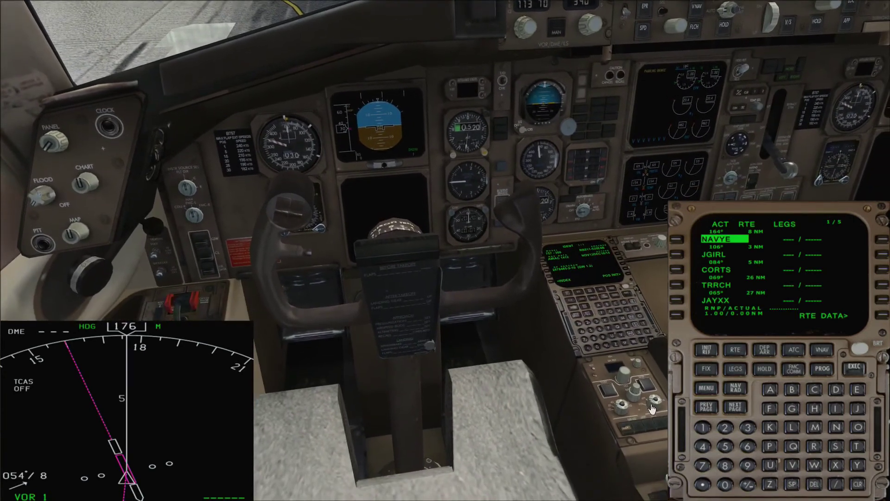
Switch the navigation display to MAP mode and glance at the next legs page
left_click(654, 408)
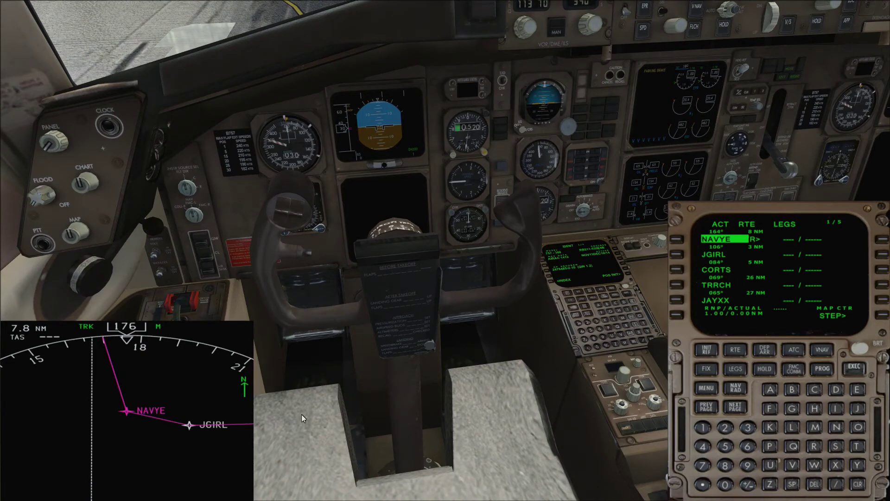
left_click(737, 408)
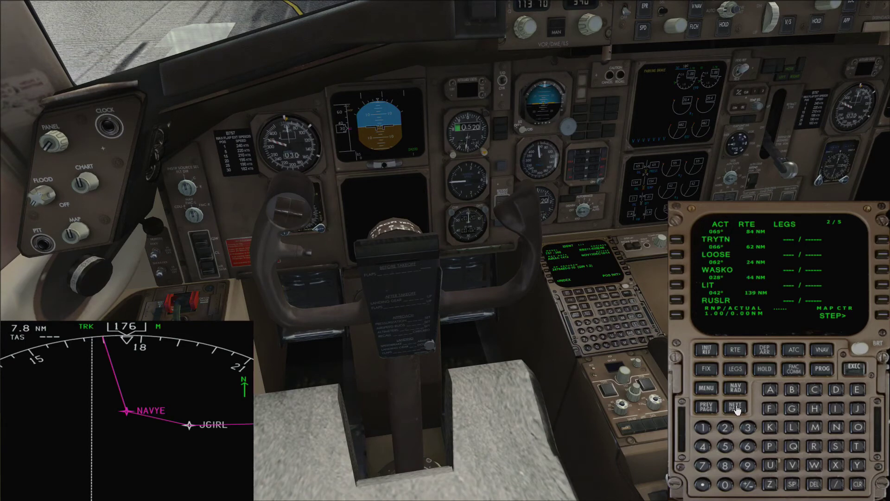
left_click(706, 407)
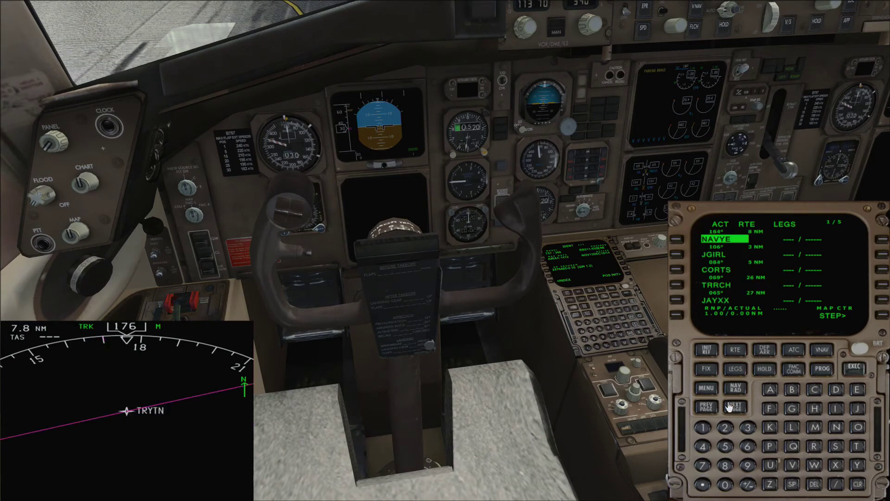
Step the map through each route waypoint to WEGDA, then return to the first legs page
left_click(883, 315)
left_click(884, 315)
left_click(883, 316)
left_click(883, 315)
left_click(883, 315)
left_click(884, 317)
left_click(883, 317)
left_click(883, 317)
left_click(884, 317)
left_click(884, 317)
left_click(884, 317)
left_click(884, 317)
left_click(883, 317)
left_click(884, 317)
left_click(884, 317)
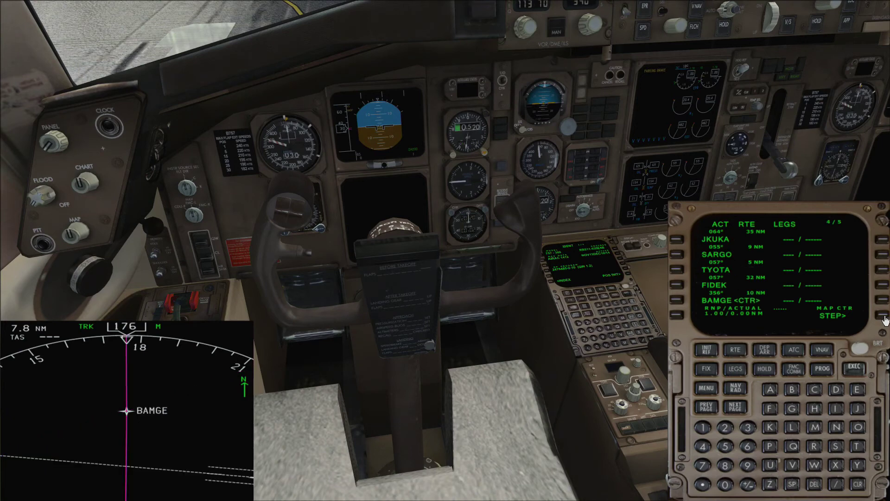
left_click(884, 317)
left_click(883, 318)
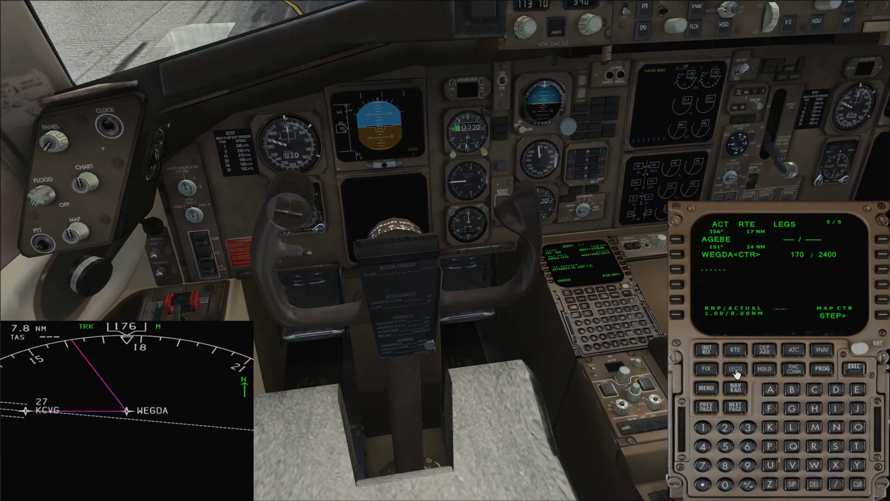
left_click(735, 370)
Swing the virtual cockpit view forward to look out onto the runway
key("KP_8")
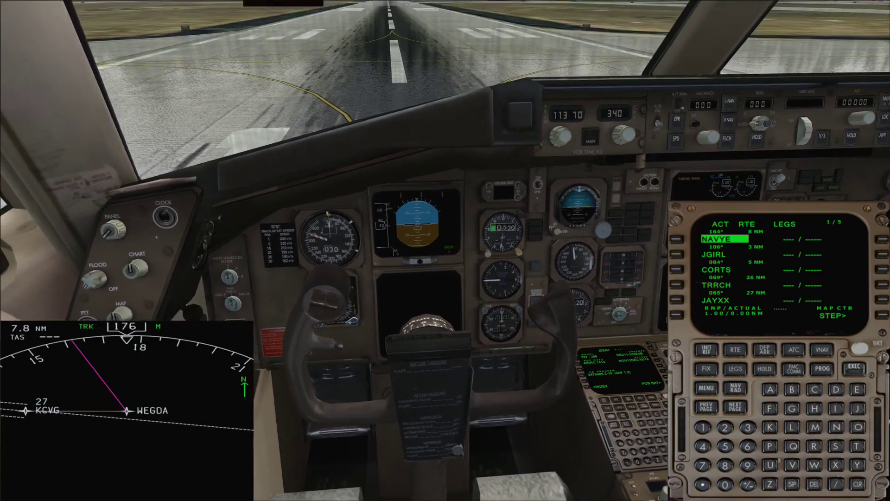